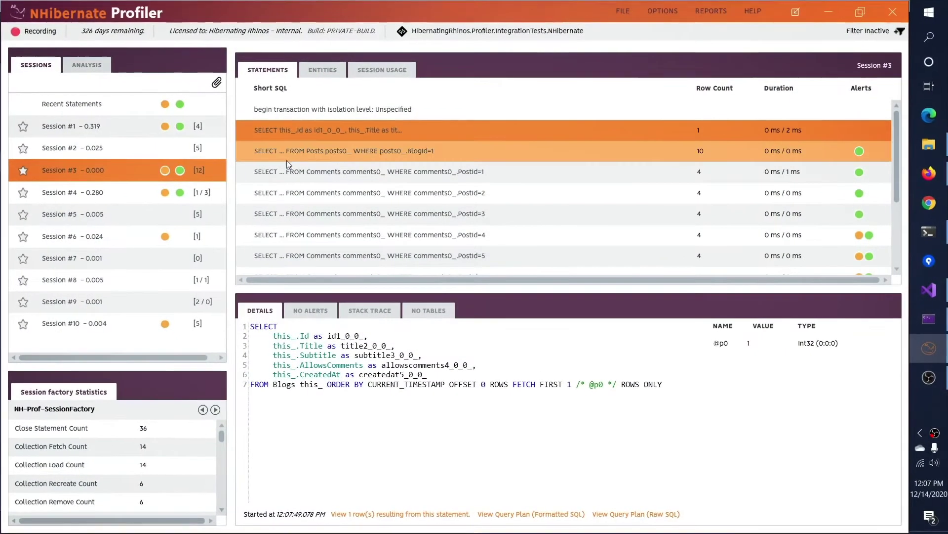
Inspect Session #3's Posts query: its SQL, 10 returned rows, query plan, and stack trace.
{"action": "left_click", "coordinate": [316, 156]}
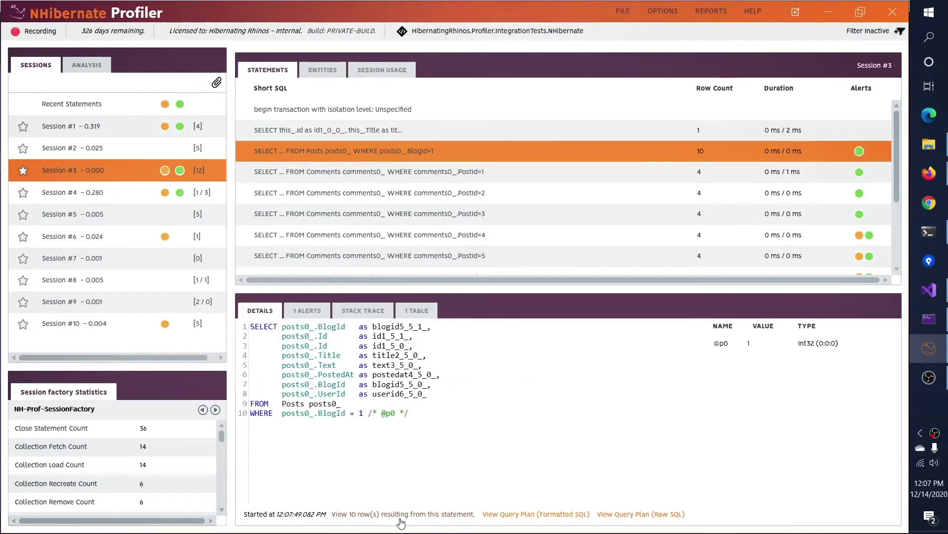
{"action": "left_click", "coordinate": [400, 515]}
{"action": "left_click", "coordinate": [626, 402]}
{"action": "left_click", "coordinate": [540, 513]}
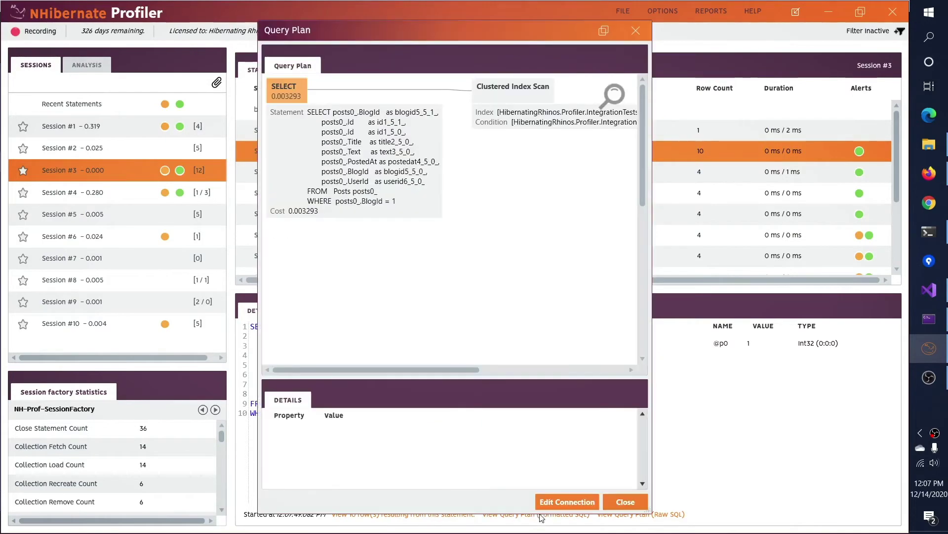
{"action": "left_click", "coordinate": [624, 501]}
{"action": "left_click", "coordinate": [370, 312]}
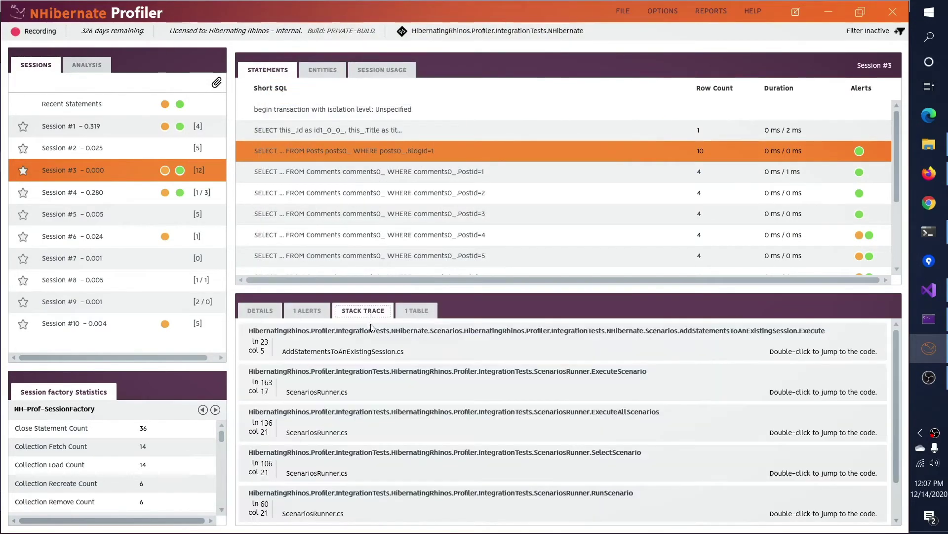